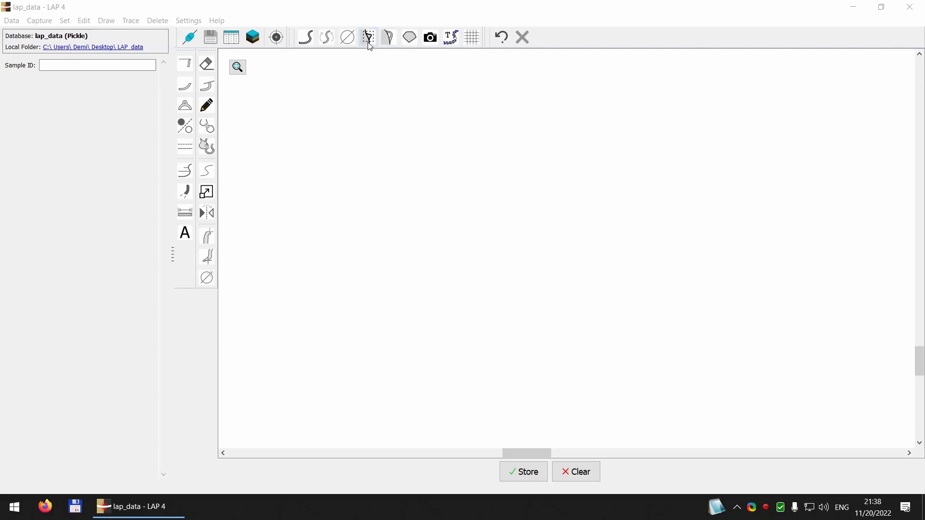
Capture the first S-shaped sherd profile detail as an outline with a 0–2 cm scale bar
left_click(371, 4)
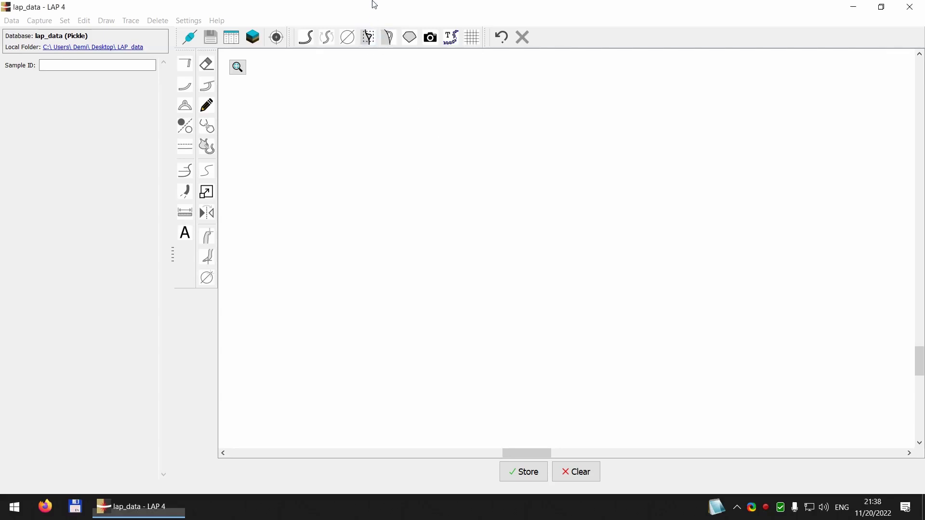
left_click(370, 36)
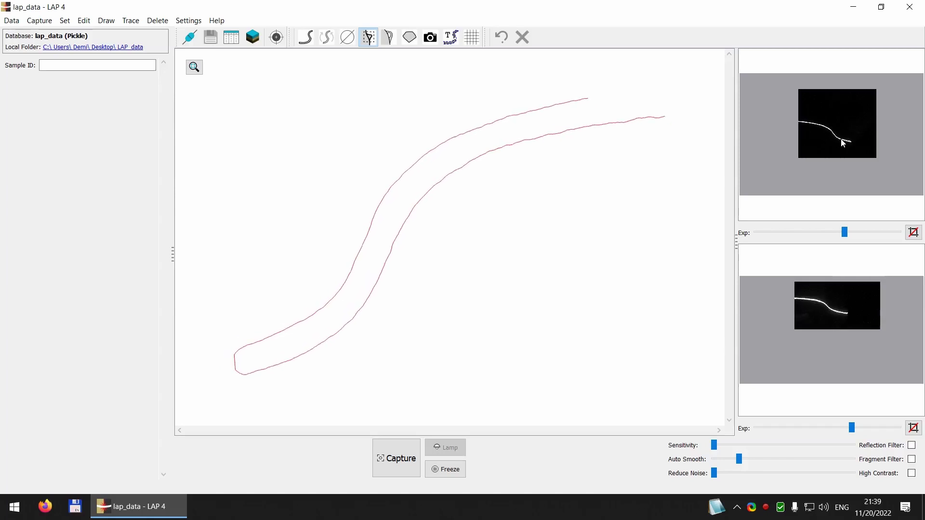
key("space")
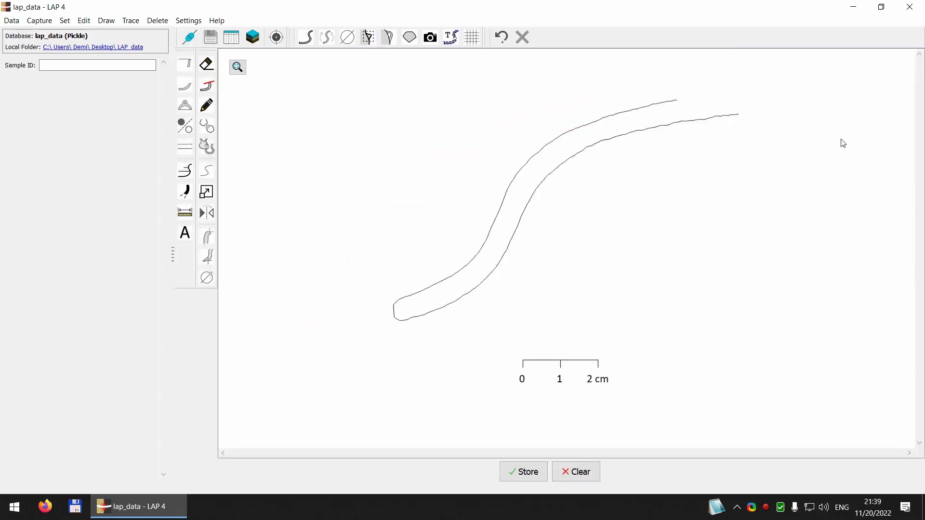
Capture the second, arched profile detail as an outline, extending the scale bar to 0–5 cm
left_click(369, 38)
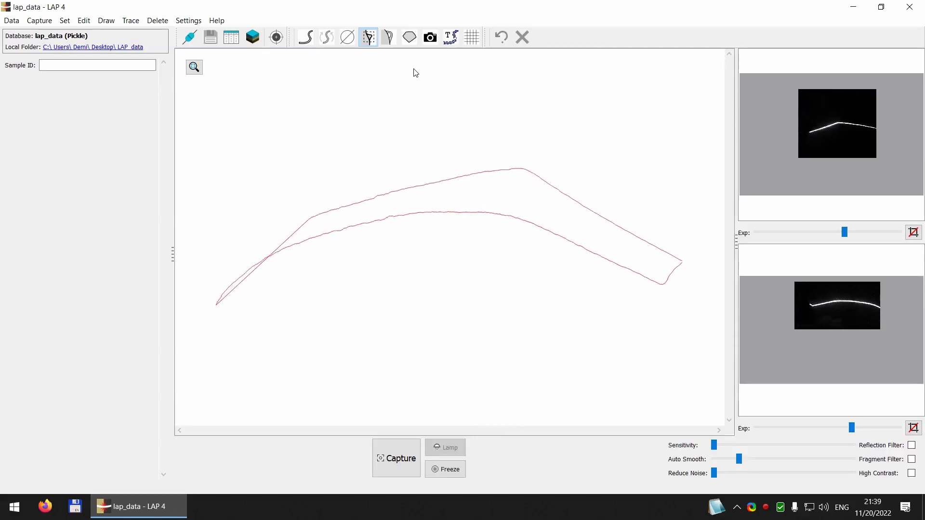
key("space")
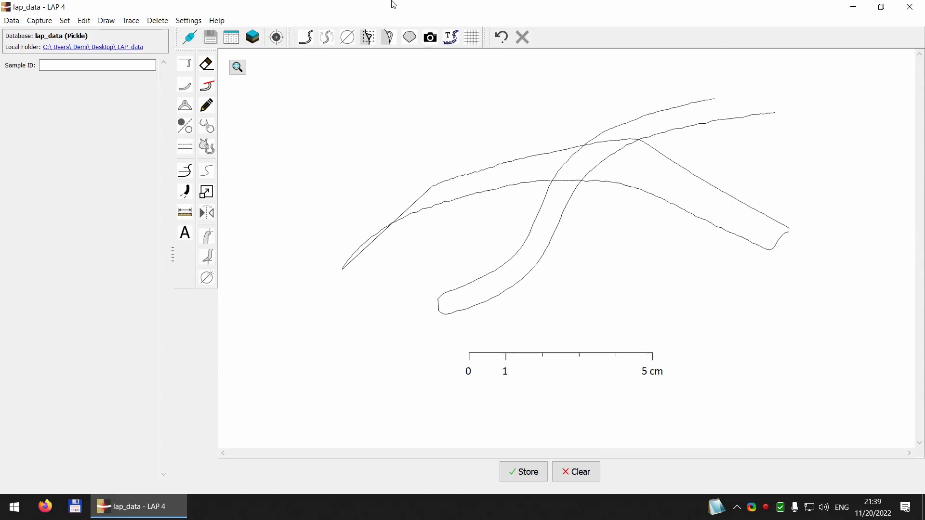
Move the two outlines apart and rotate the S-shaped outline to stand upright
left_click_drag(512, 177, 634, 190)
left_click_drag(504, 283, 364, 268)
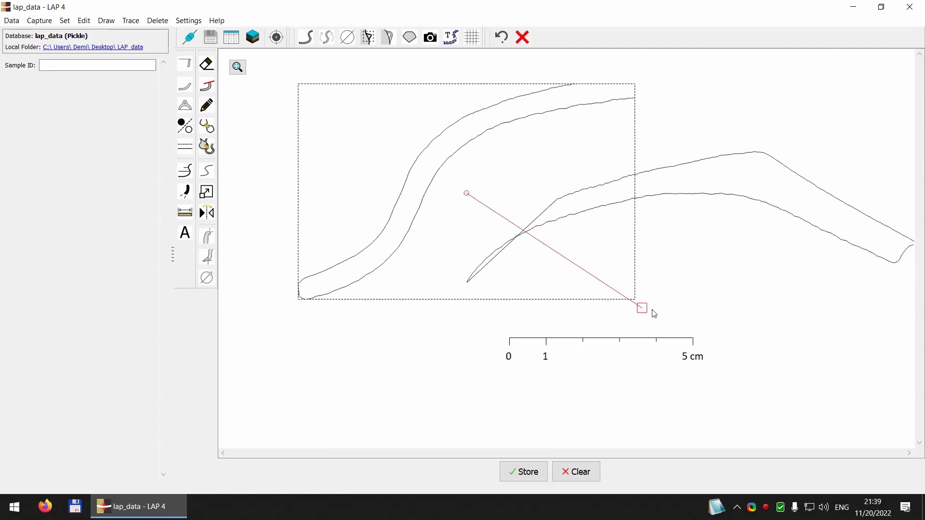
left_click_drag(642, 313, 365, 317)
Stand the angular outline upright and fit it beneath the S-shaped one, matching its curve
left_click(670, 212)
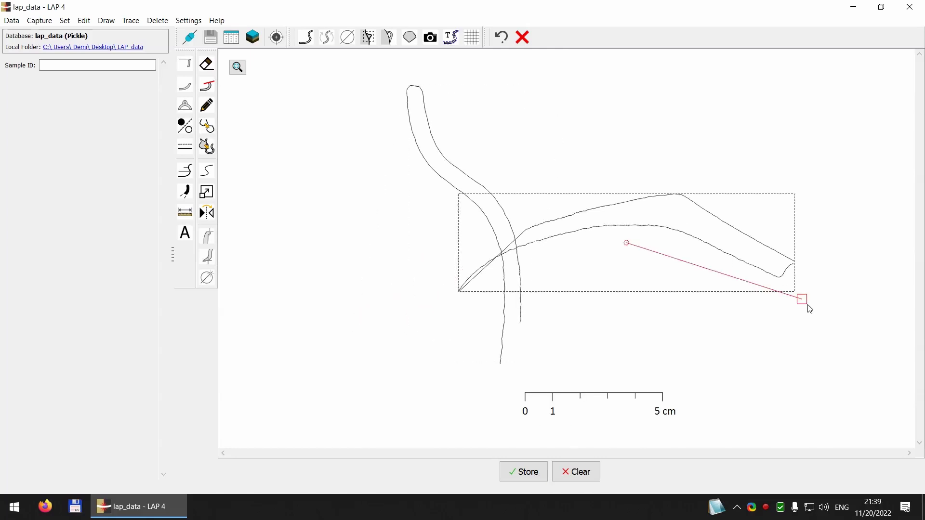
left_click_drag(809, 307, 569, 345)
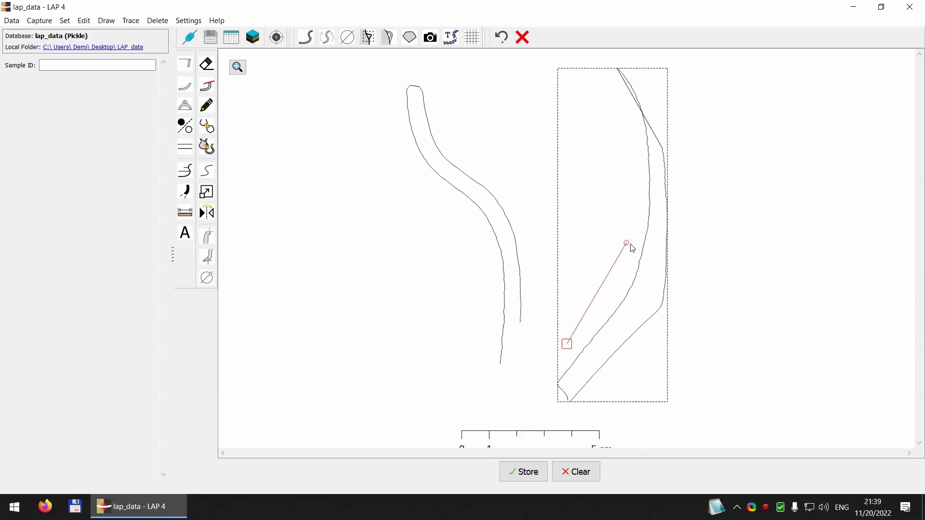
left_click_drag(652, 225, 642, 264)
left_click_drag(585, 348, 576, 344)
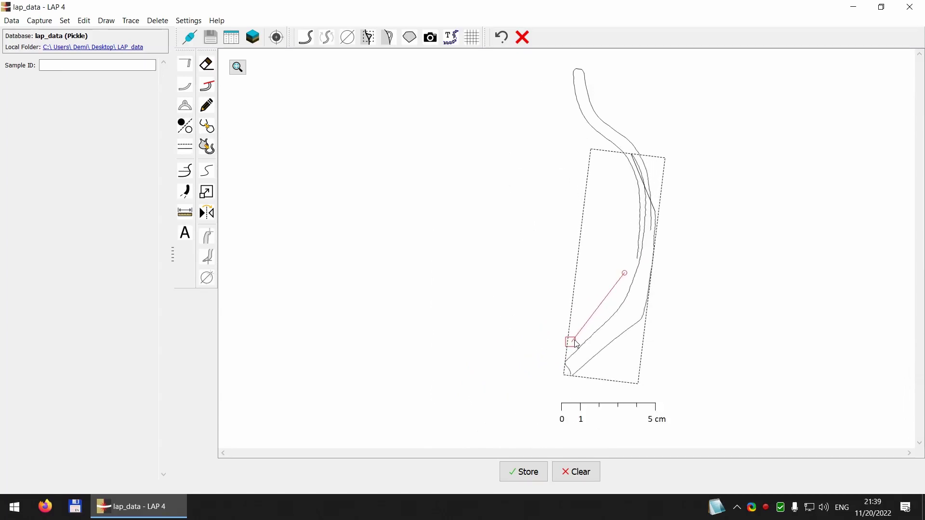
left_click_drag(641, 271, 637, 272)
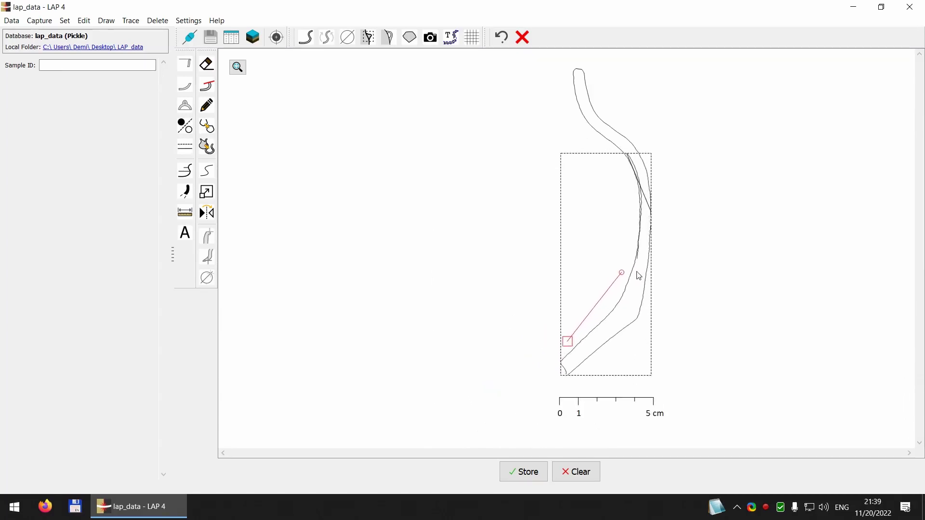
left_click_drag(568, 341, 571, 339)
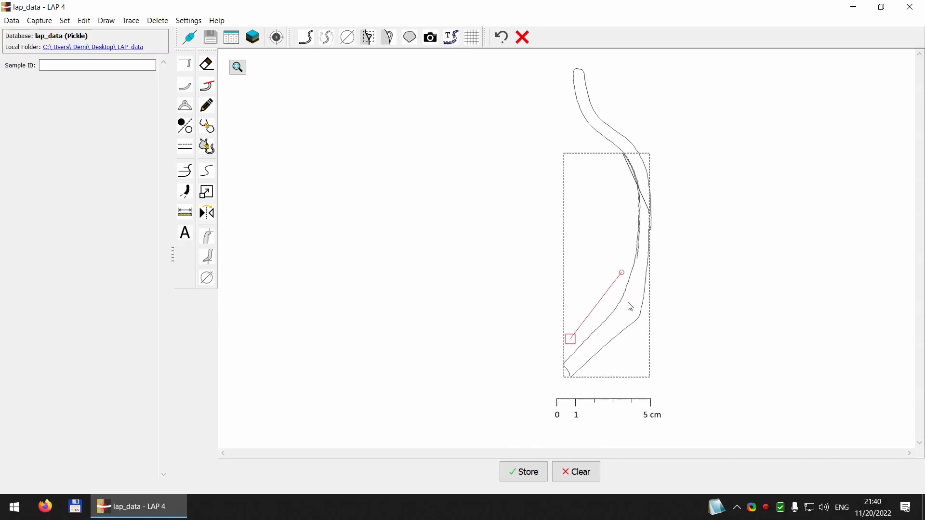
left_click_drag(627, 302, 597, 306)
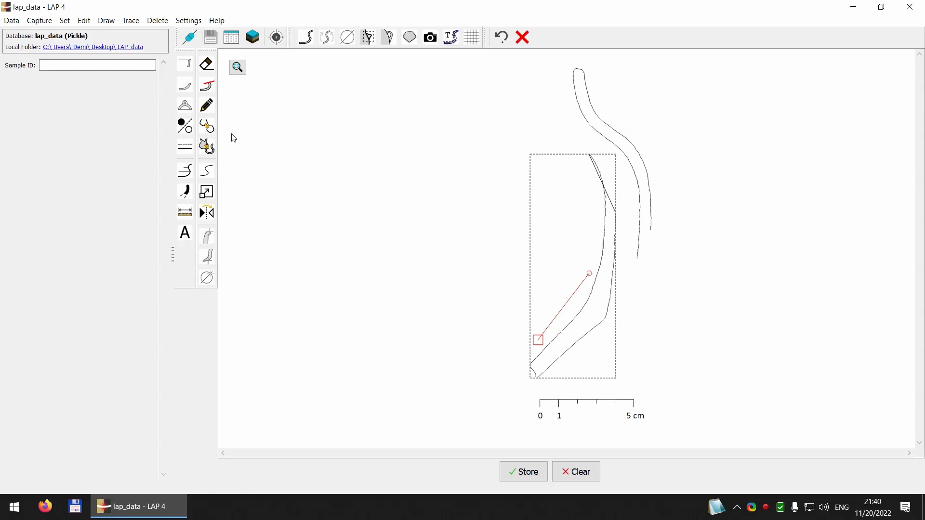
Erase the overlapping top lines of the lower outline with the trim brush
left_click(208, 86)
mouse_move(551, 160)
left_mouse_down()
mouse_move(589, 161)
mouse_move(601, 178)
left_mouse_up()
left_click(458, 199)
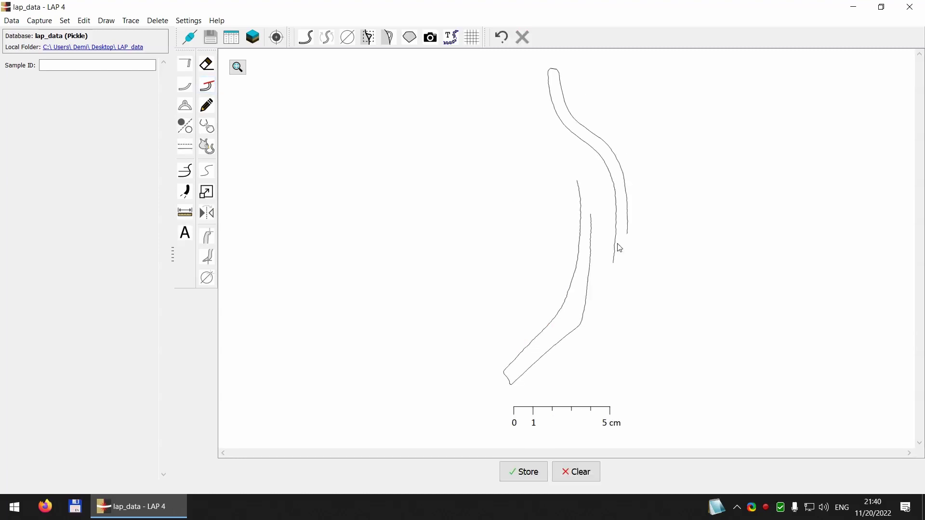
Move and rotate the lower outline so its wall continues the upper profile
left_click_drag(581, 238, 616, 249)
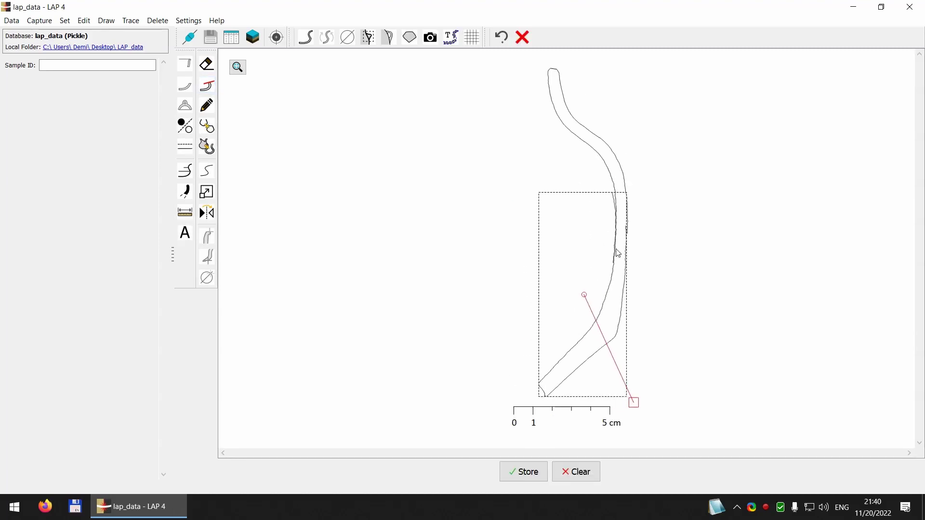
left_click_drag(635, 405, 623, 409)
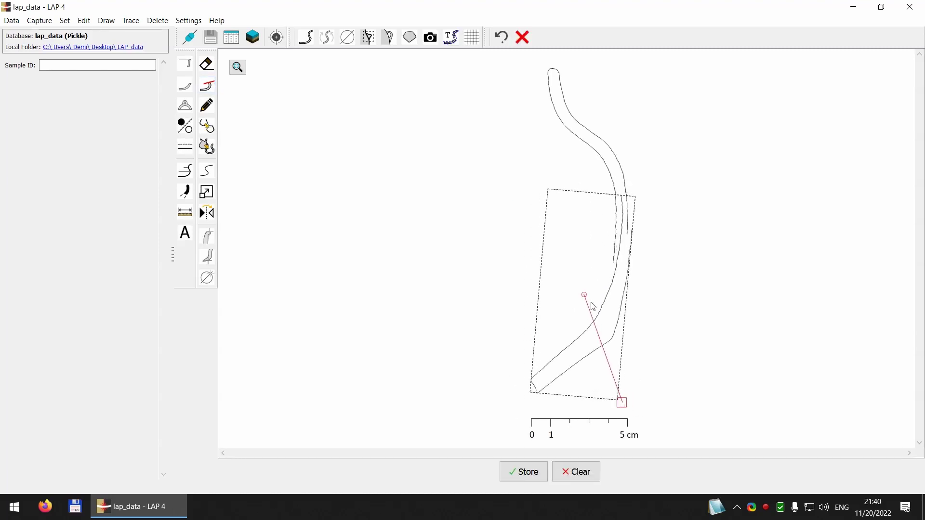
left_click_drag(617, 273, 612, 275)
left_click_drag(616, 405, 623, 406)
left_click_drag(607, 302, 612, 306)
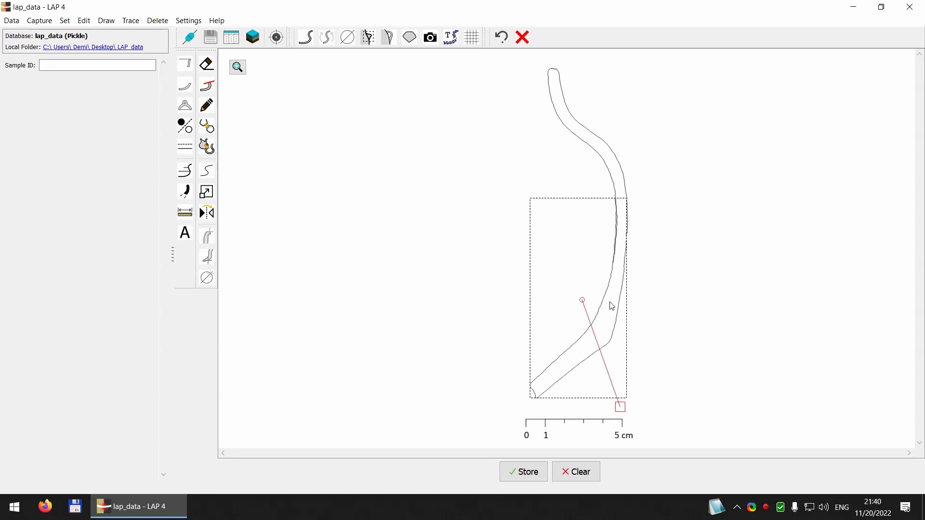
Fill the lower and upper profile pieces solid black, then select both together
left_click(186, 133)
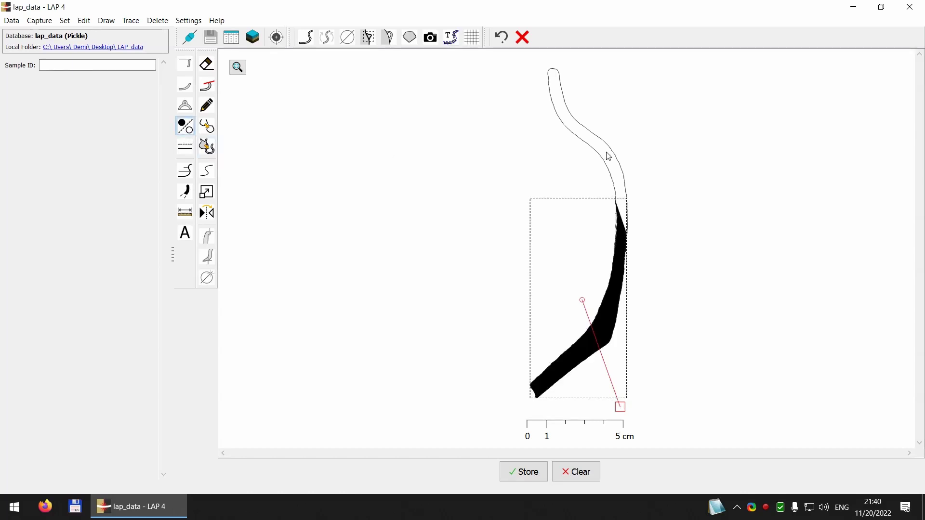
left_click(609, 156)
left_click(186, 134)
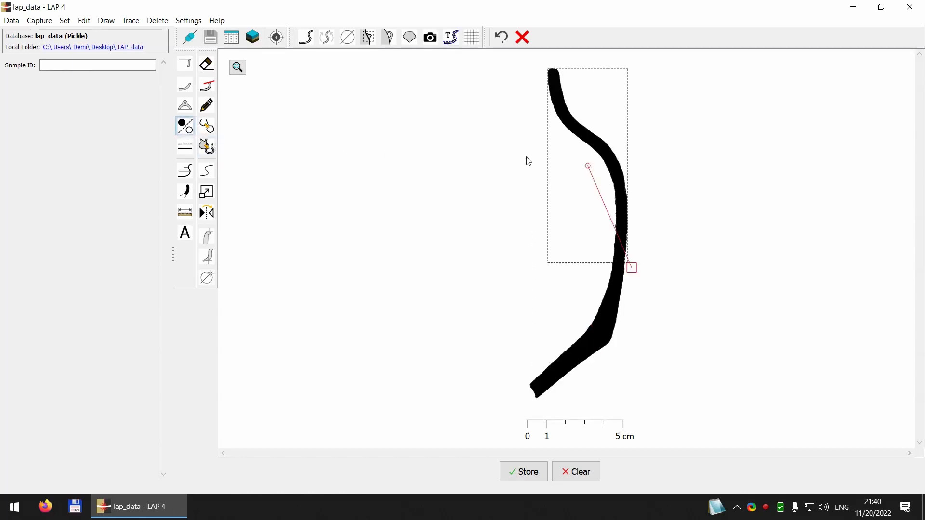
mouse_move(655, 159)
left_mouse_down()
mouse_move(649, 195)
mouse_move(587, 278)
left_mouse_up()
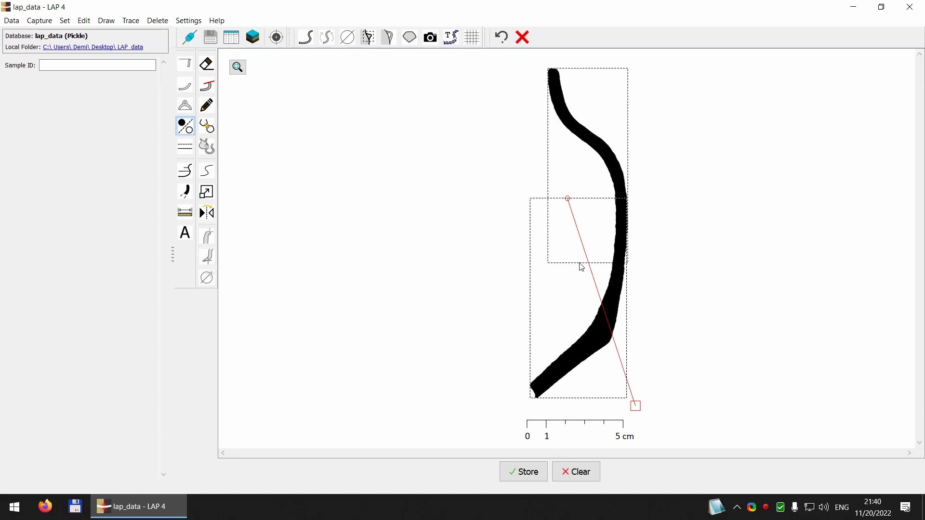
Trace the filled shape into a single rasterized profile stroke, select it and zoom in
left_click(452, 44)
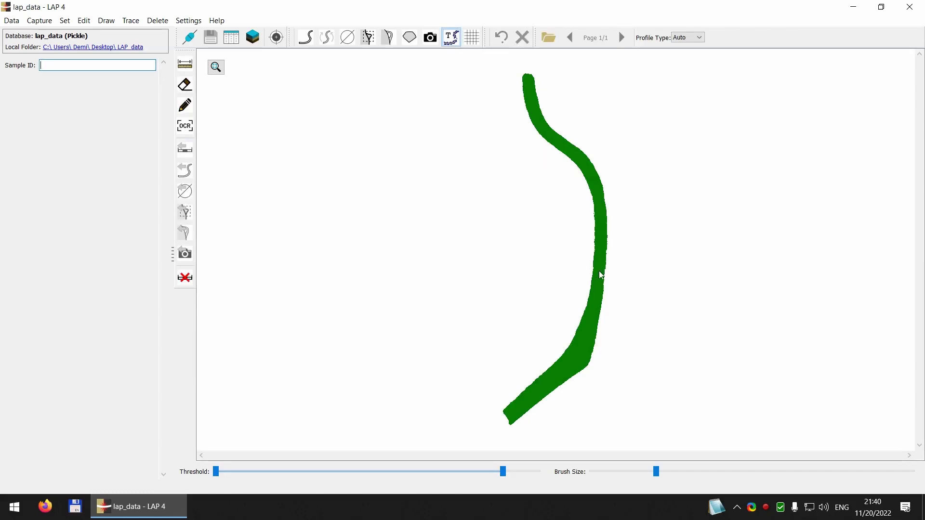
scroll(609, 268, "up", 3)
scroll(760, 240, "down", 3)
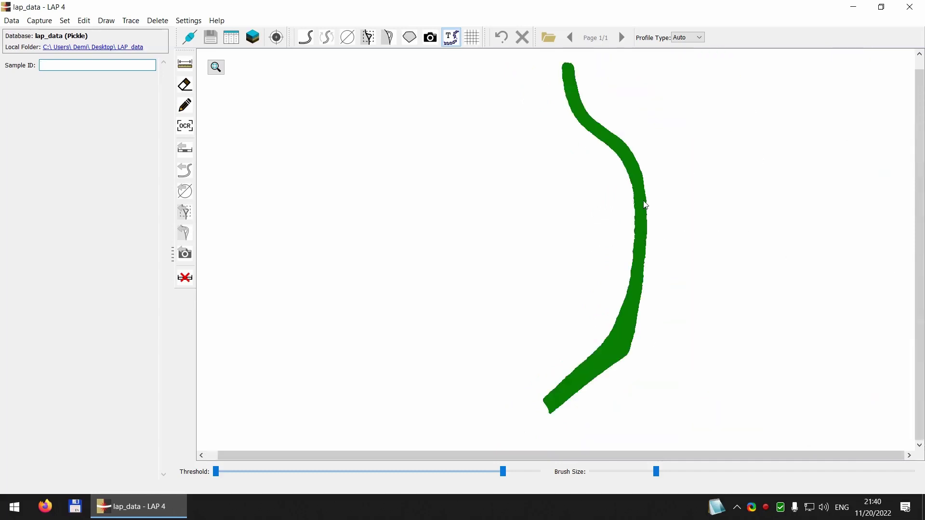
left_click(646, 205)
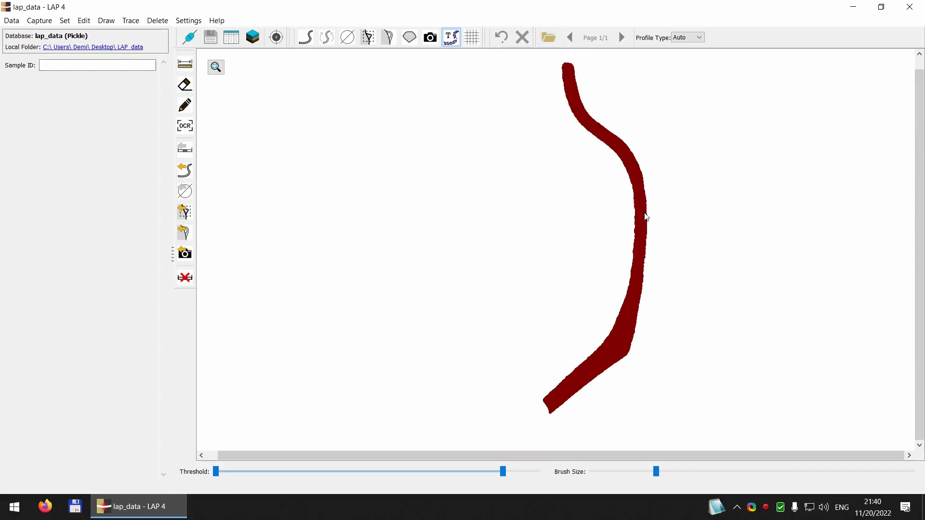
scroll(646, 216, "up", 4)
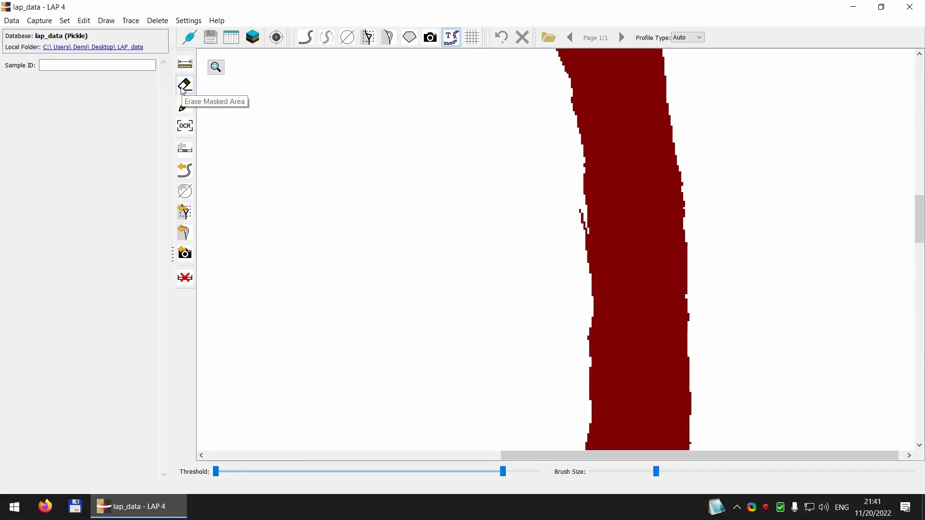
Erase the stray sliver left of the profile band with Erase Masked Area
left_click(183, 86)
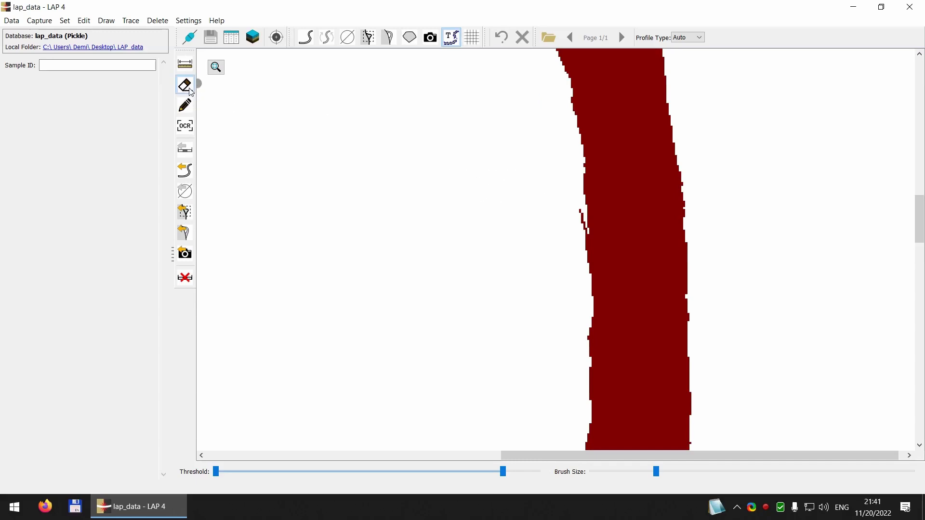
left_click(532, 195)
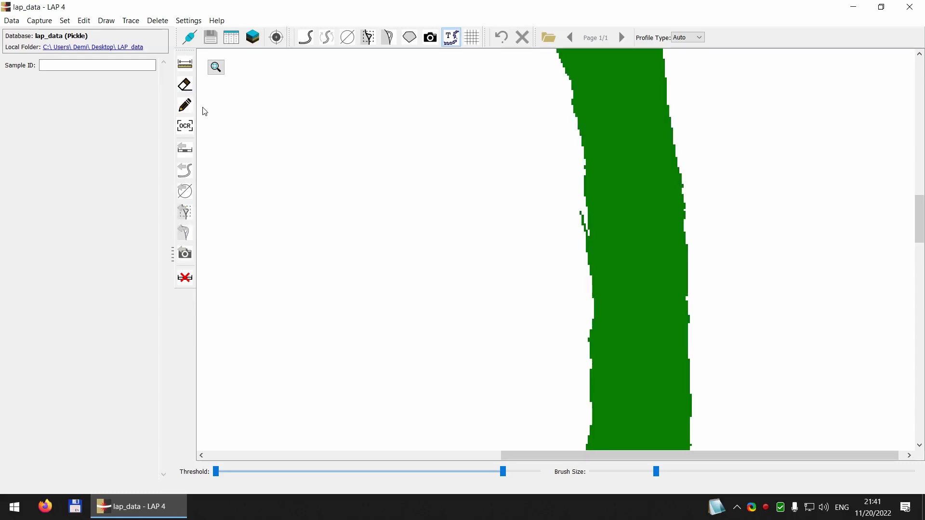
left_click(185, 86)
left_click_drag(571, 220, 582, 231)
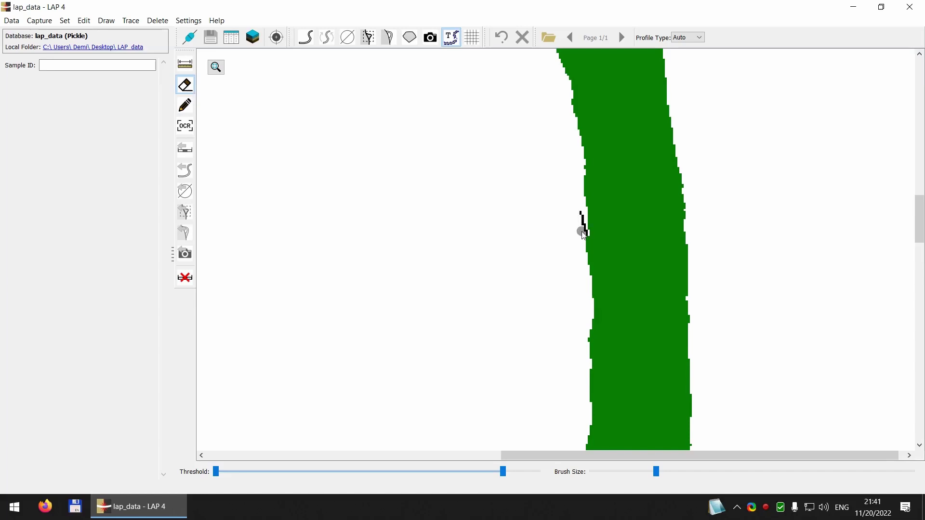
scroll(536, 106, "down", 3)
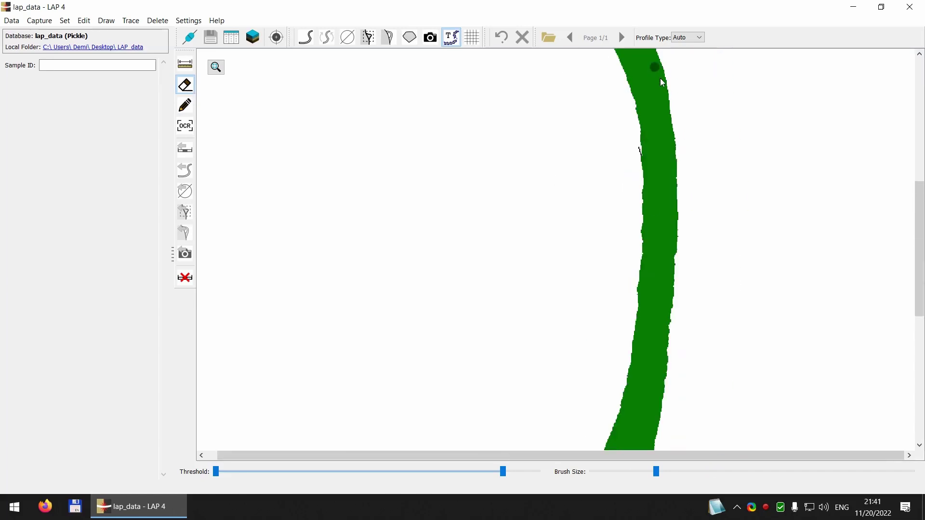
left_click_drag(923, 253, 923, 82)
scroll(456, 103, "up", 3)
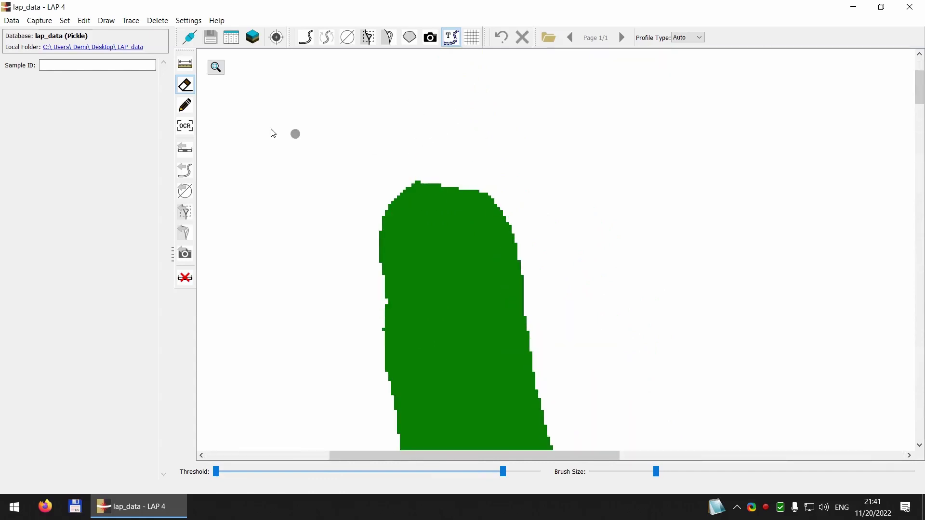
Paint in the stroke's top end with the pencil, then reselect the S-shaped stroke
left_click(184, 104)
mouse_move(460, 189)
left_mouse_down()
mouse_move(482, 193)
mouse_move(423, 184)
mouse_move(471, 196)
mouse_move(430, 186)
mouse_move(439, 189)
left_mouse_up()
scroll(422, 203, "down", 10)
scroll(456, 146, "up", 2)
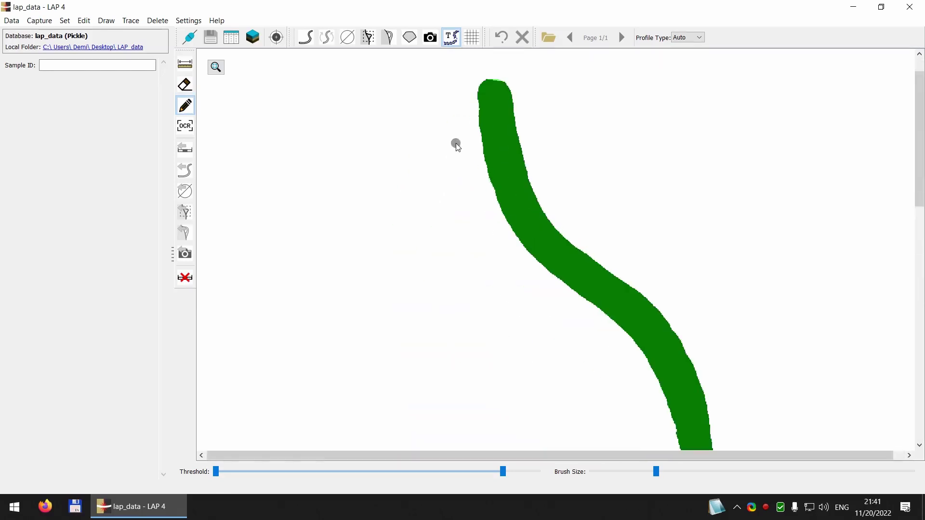
key("Escape")
scroll(595, 311, "down", 1)
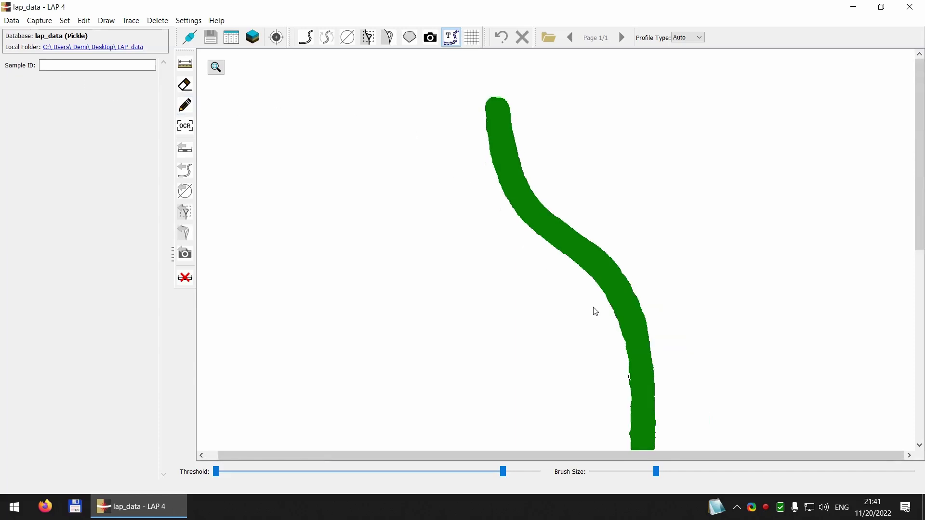
left_click(583, 254)
Extract the cleaned stroke into black vessel profiles with a 0–10 cm scale bar
scroll(496, 86, "up", 2)
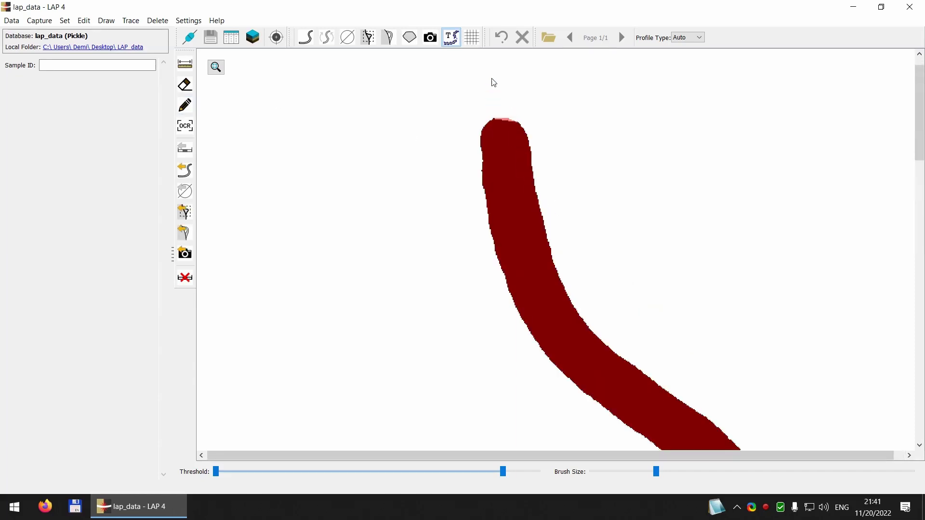
scroll(572, 265, "down", 3)
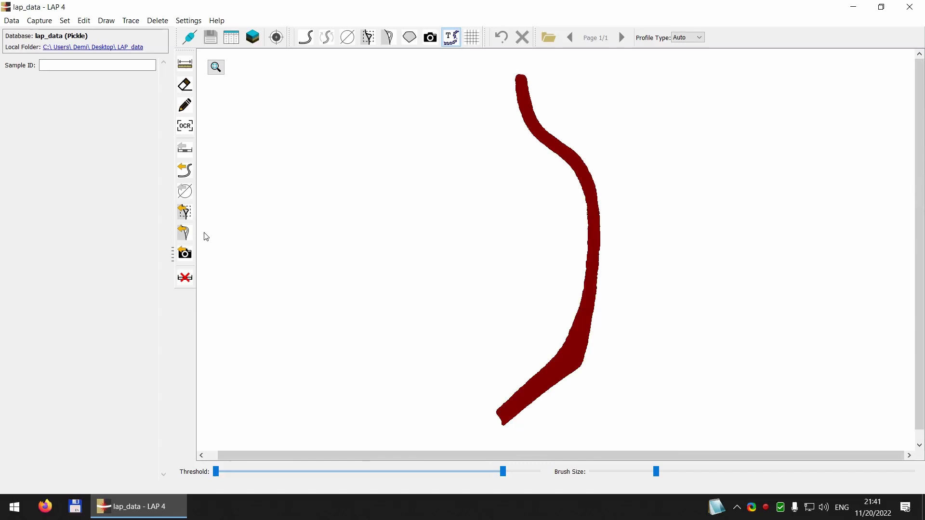
left_click(185, 172)
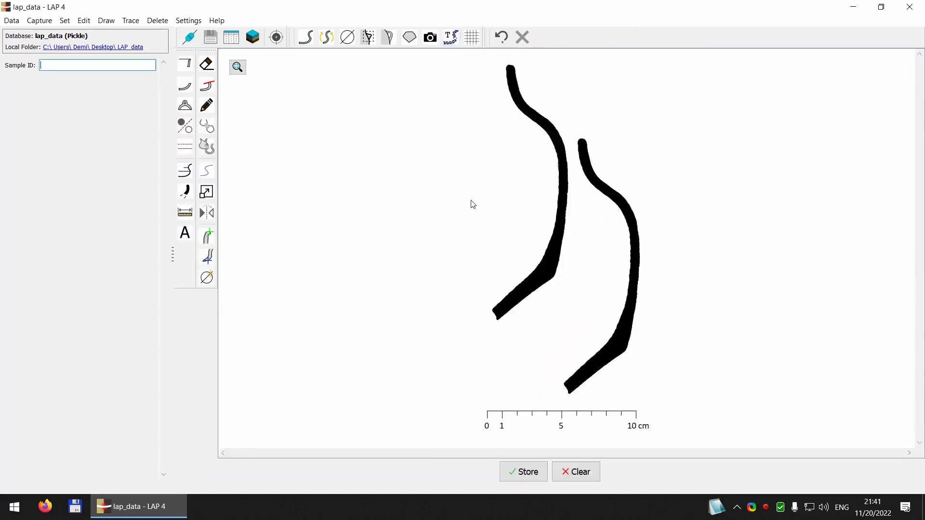
Delete both parts of the extra left-hand profile with the red X
left_click(627, 331)
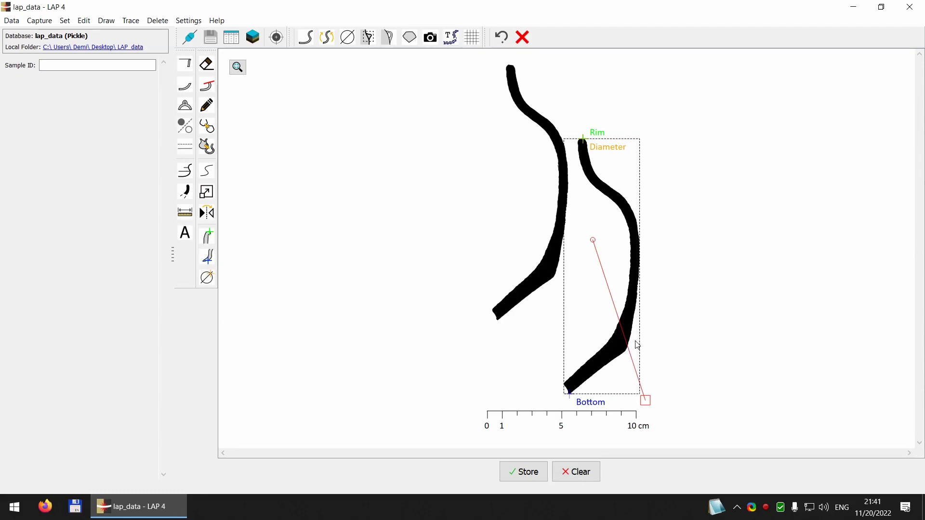
left_click(552, 267)
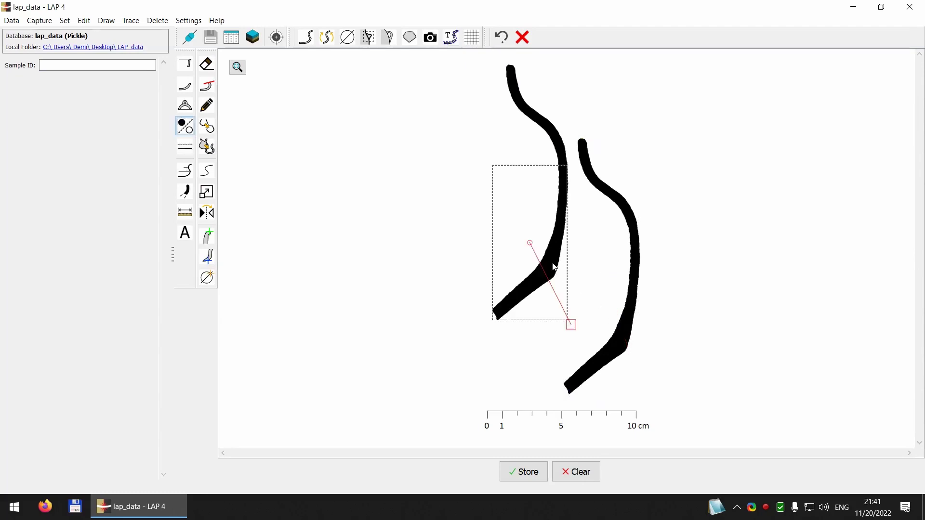
left_click(524, 37)
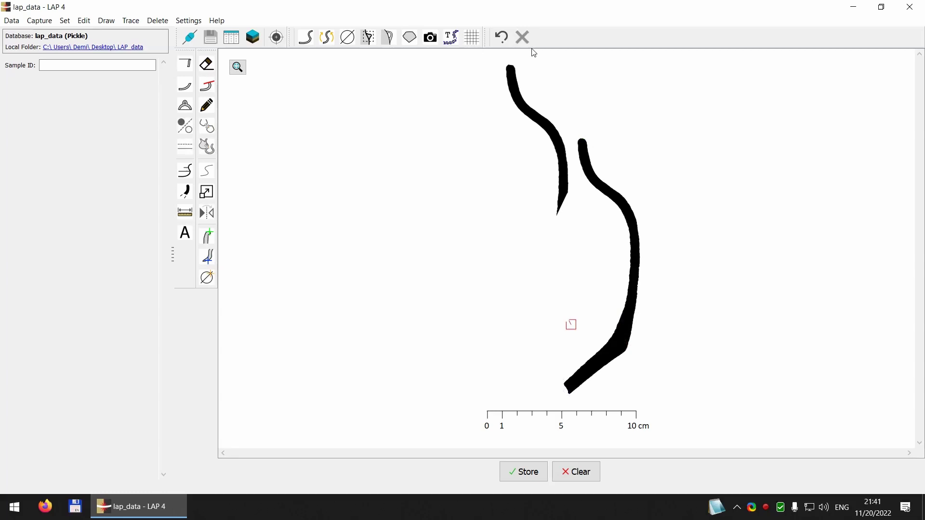
left_click(542, 120)
left_click(523, 37)
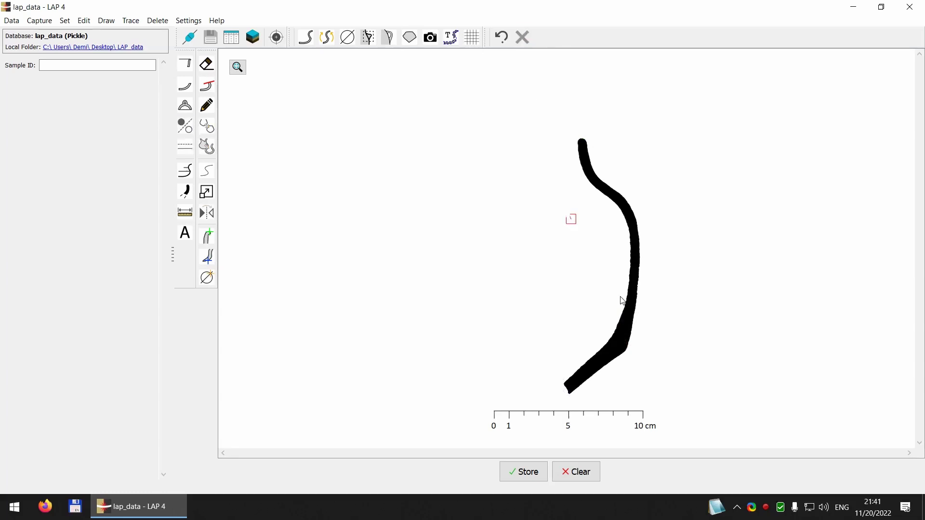
Rotate the remaining profile so its base lies nearly horizontal, undoing overshot rotations
left_click(632, 328)
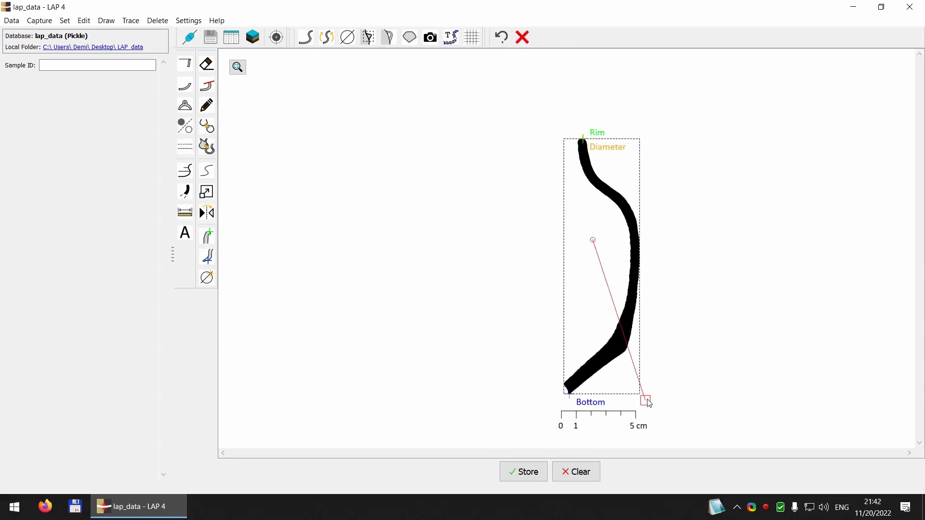
left_click_drag(649, 405, 525, 417)
key("ctrl+z")
key("ctrl+z")
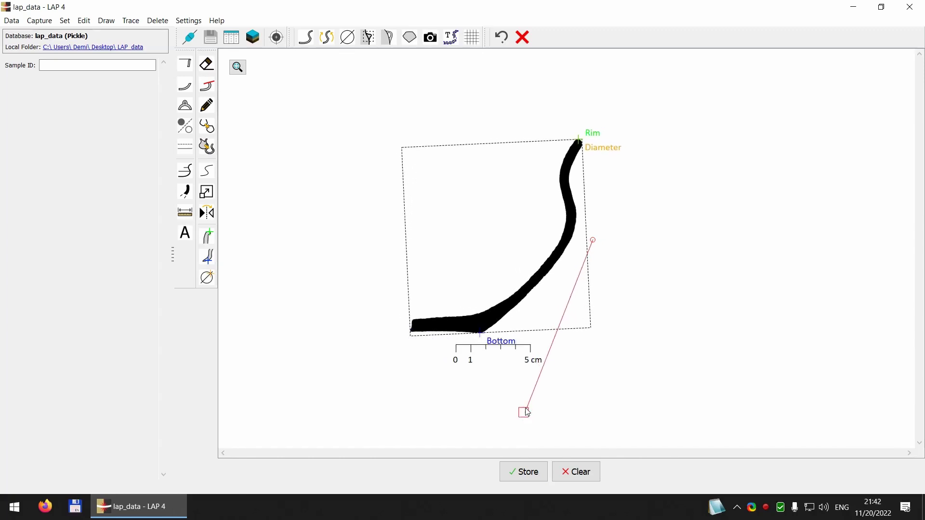
key("ctrl+z")
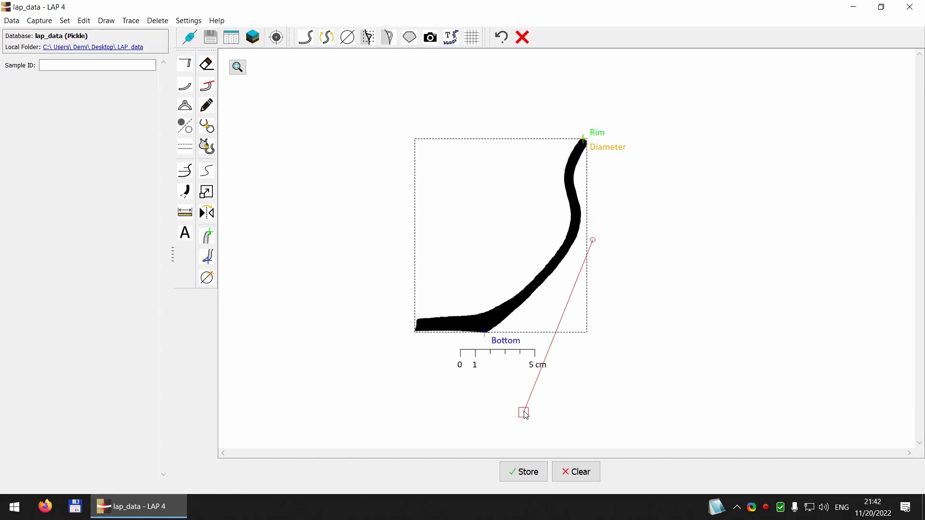